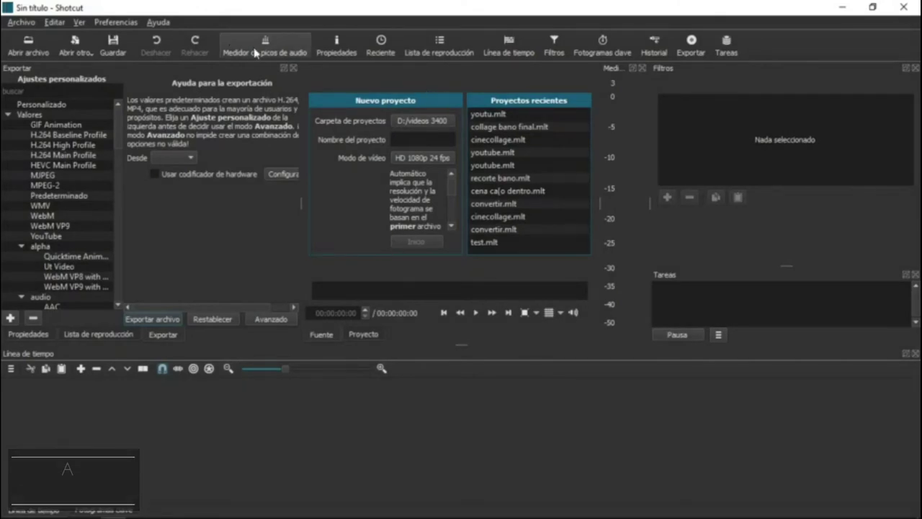
# Change the interface theme to Fusion Light
pyautogui.click(121, 24)
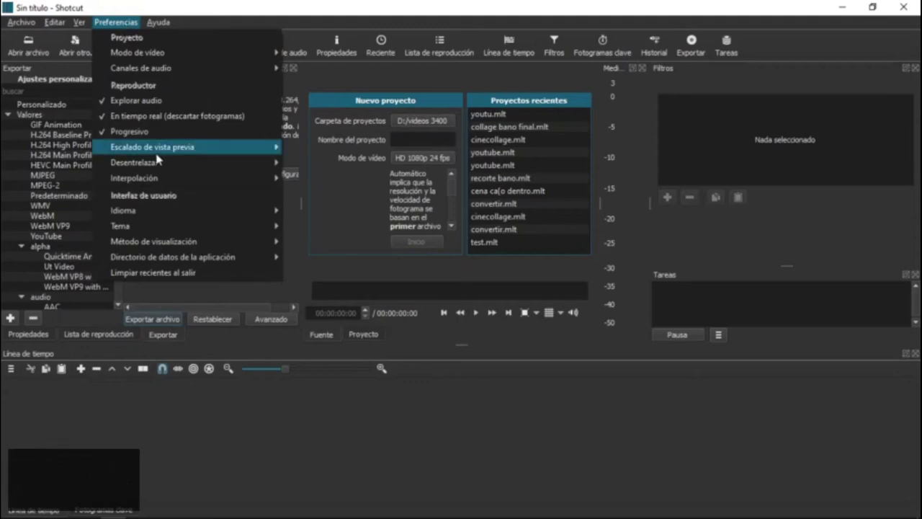
pyautogui.moveTo(169, 212)
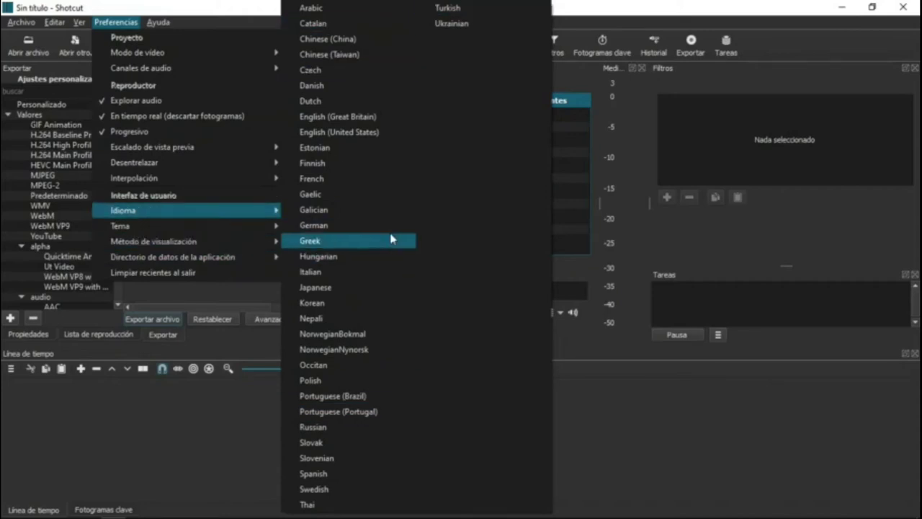
pyautogui.moveTo(256, 229)
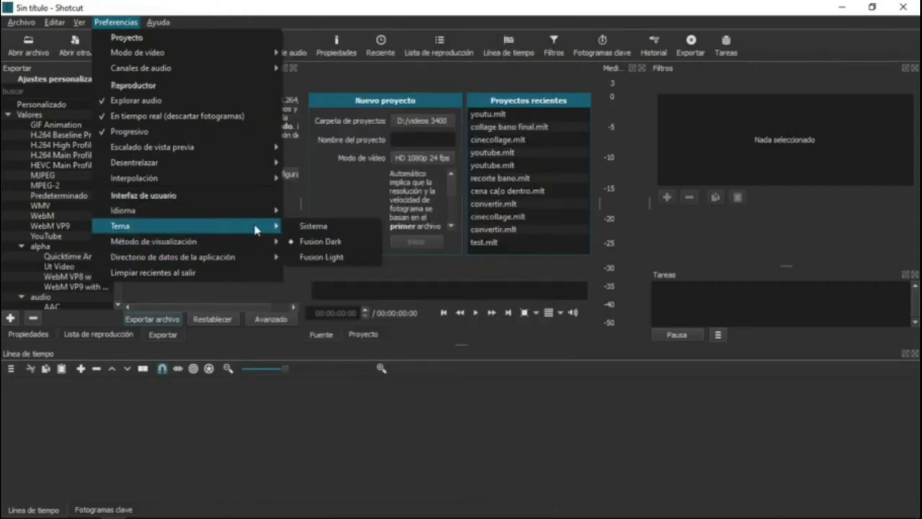
pyautogui.click(336, 258)
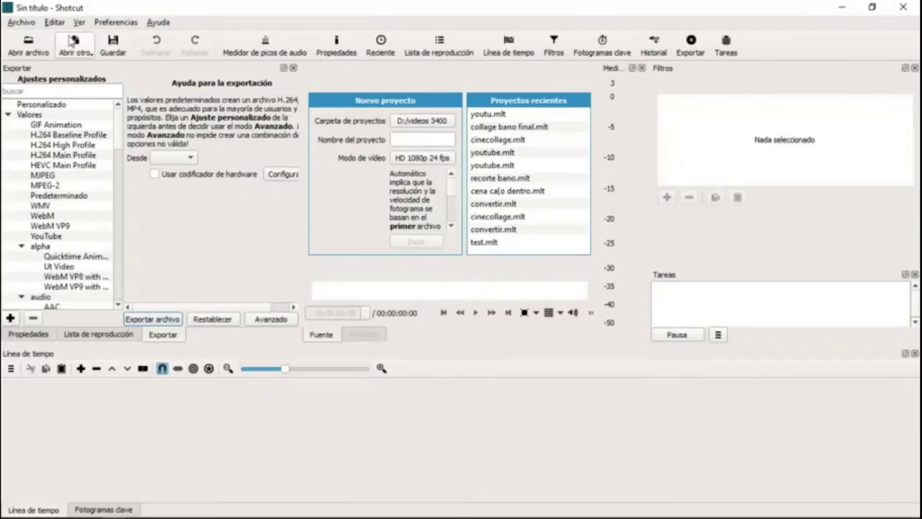
# Set the interface theme back to Fusion Dark
pyautogui.click(54, 22)
pyautogui.moveTo(108, 23)
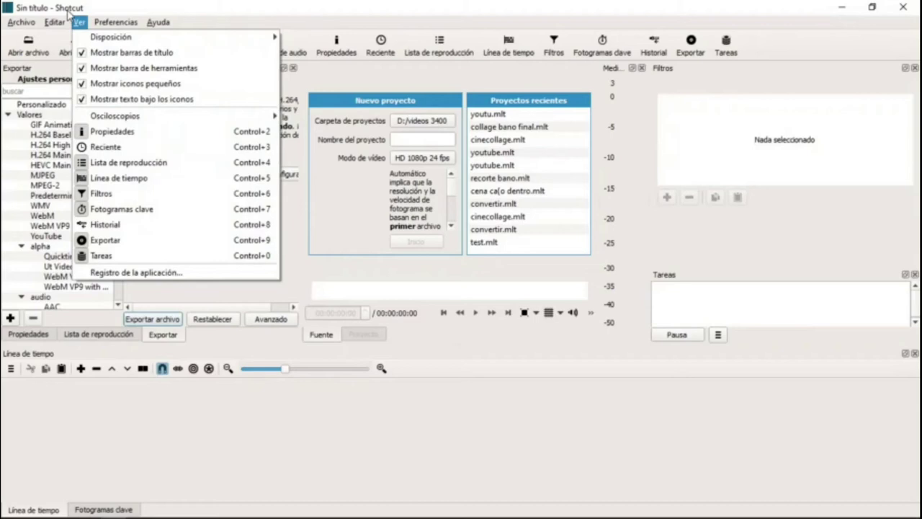
pyautogui.moveTo(204, 229)
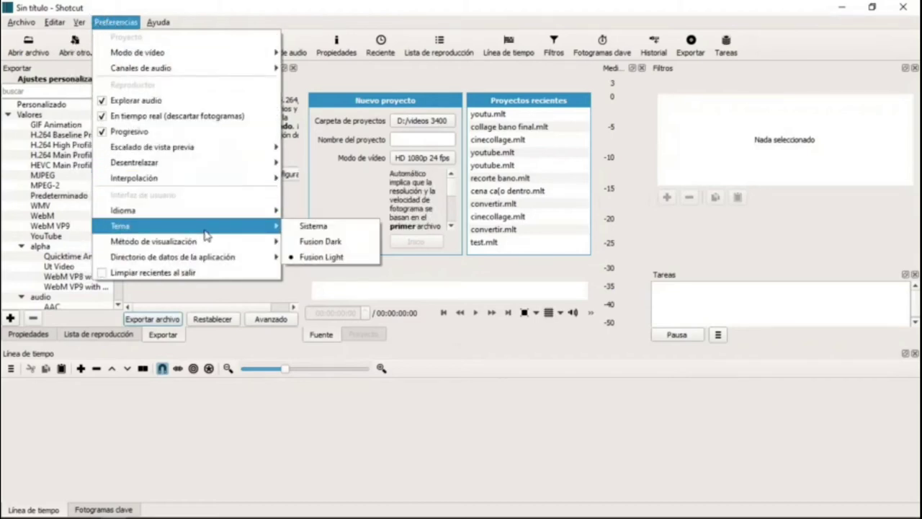
pyautogui.click(311, 243)
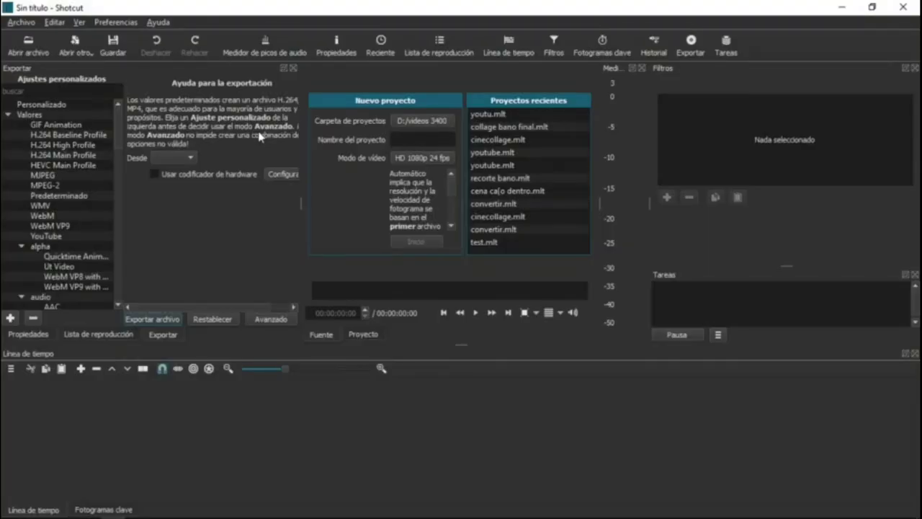
# Set the project's video mode to HD 1080p 24 fps
pyautogui.click(116, 22)
pyautogui.moveTo(175, 55)
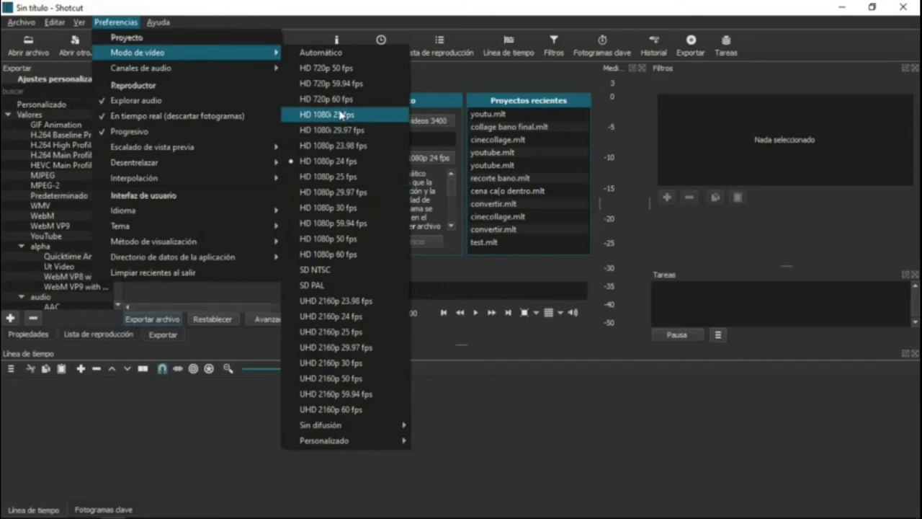
pyautogui.click(329, 162)
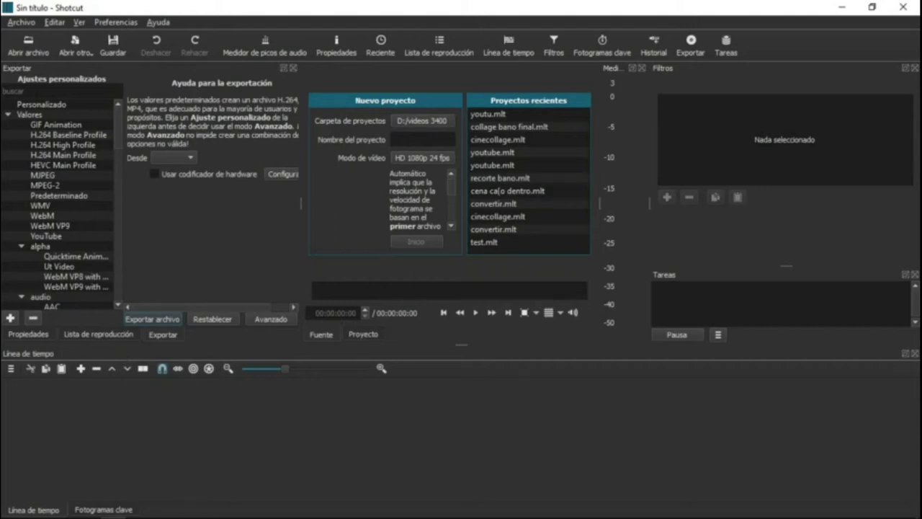
# Add the DSC_1462 video from the videos 3400 folder to the playlist
pyautogui.click(32, 61)
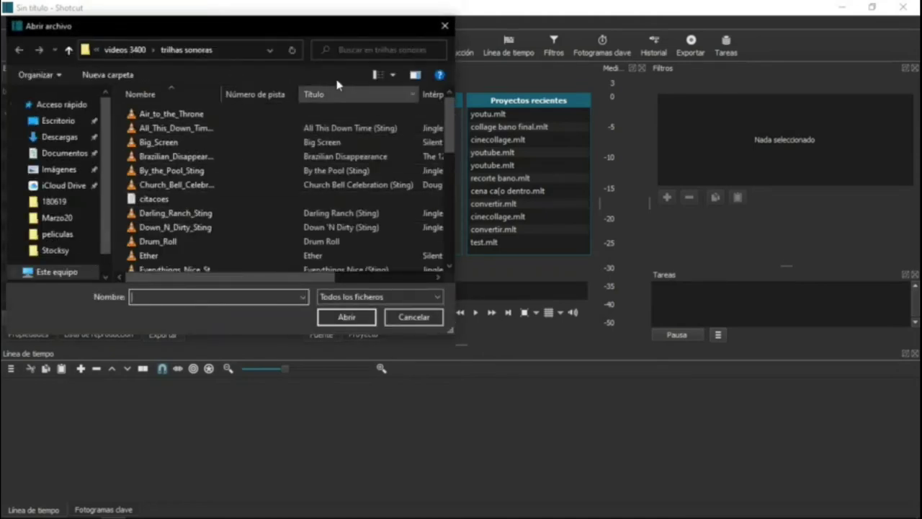
pyautogui.click(445, 26)
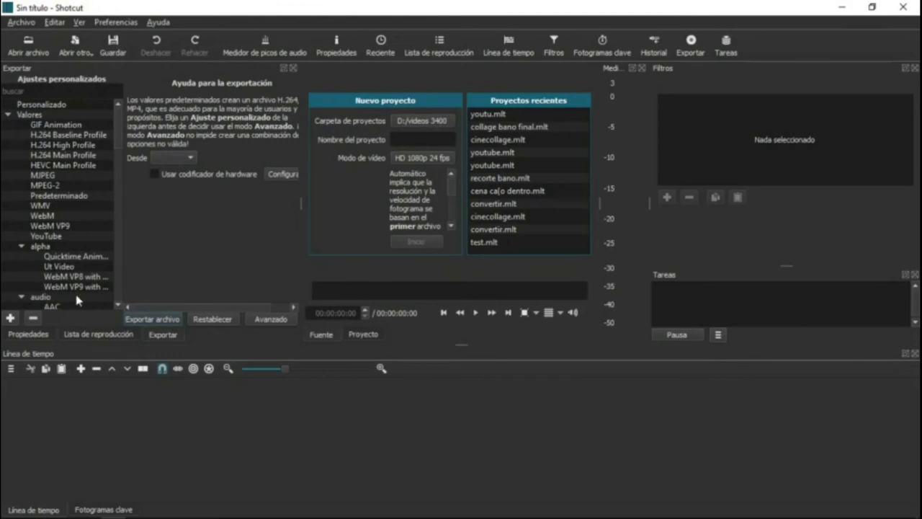
pyautogui.click(110, 341)
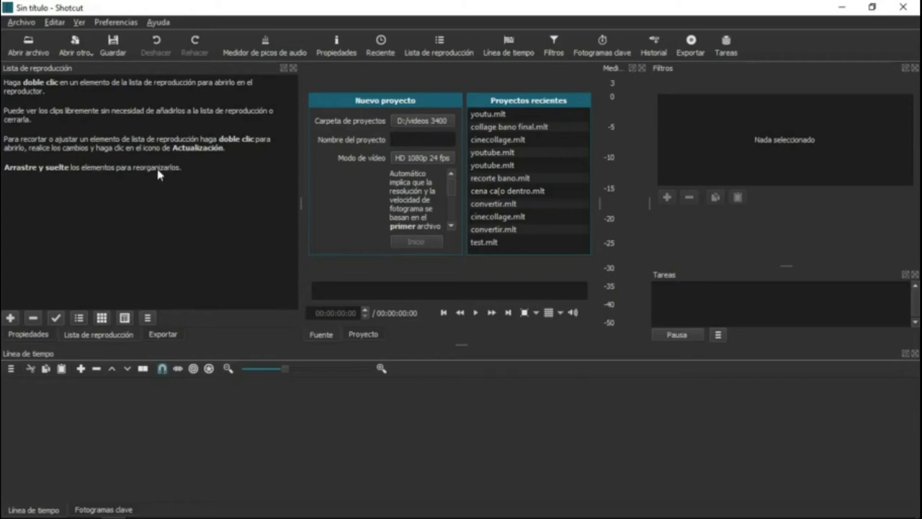
pyautogui.click(842, 7)
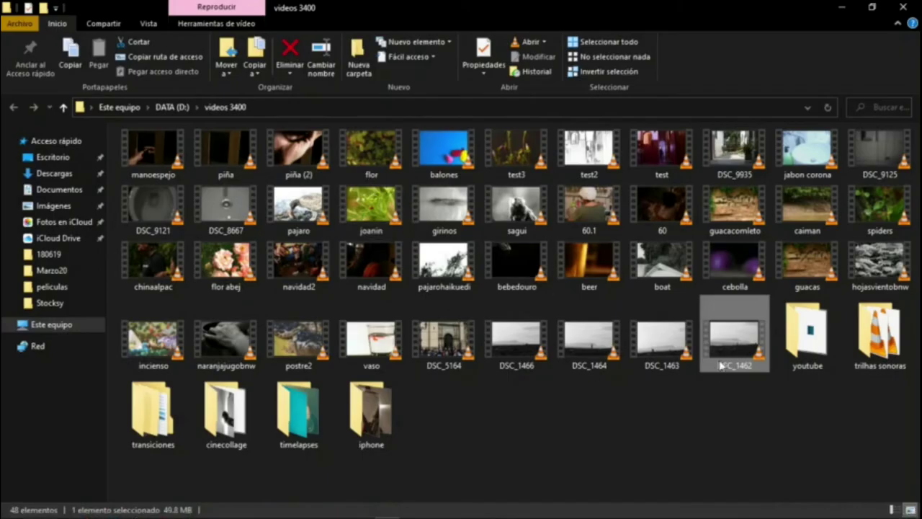
pyautogui.moveTo(720, 365); pyautogui.dragTo(121, 285)
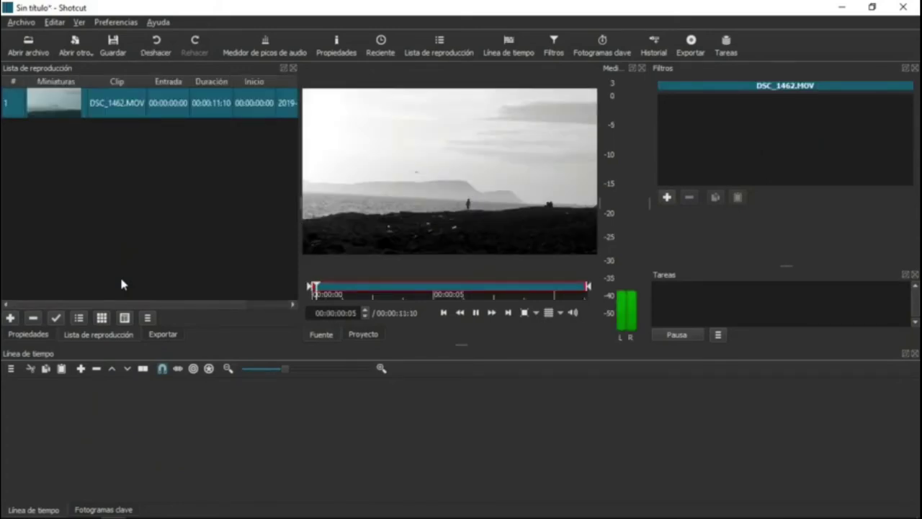
# Preview the first seconds of the DSC_1462 clip in the player and pause it
pyautogui.click(478, 202)
pyautogui.click(476, 314)
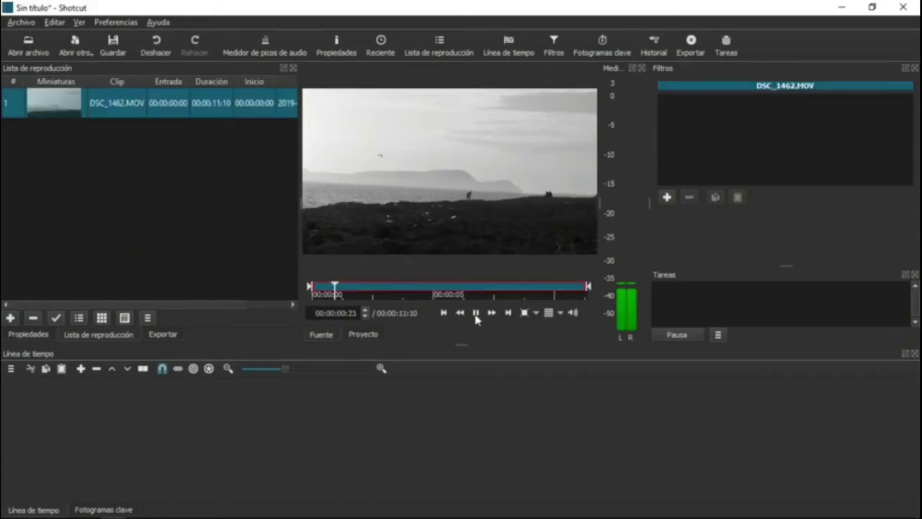
pyautogui.click(476, 315)
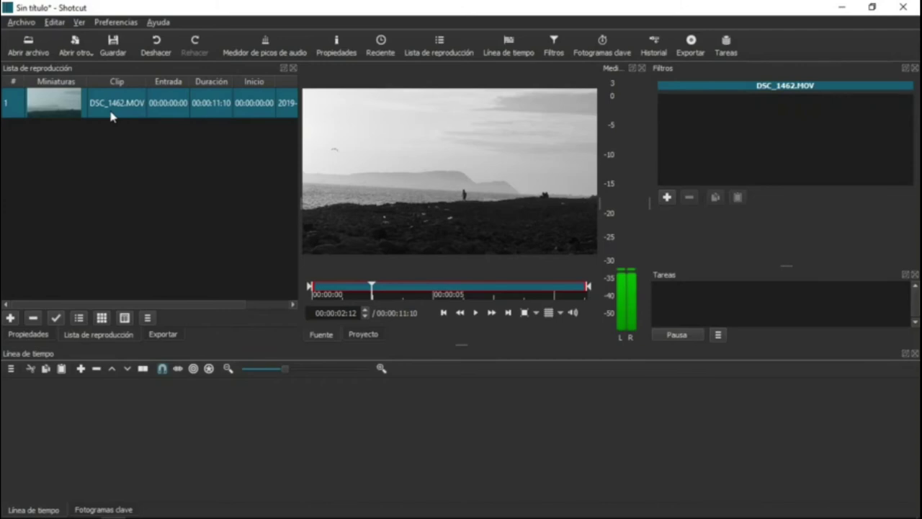
# Add an empty video track to the timeline and deselect the playlist clip
pyautogui.hotkey('ctrl', 'i')
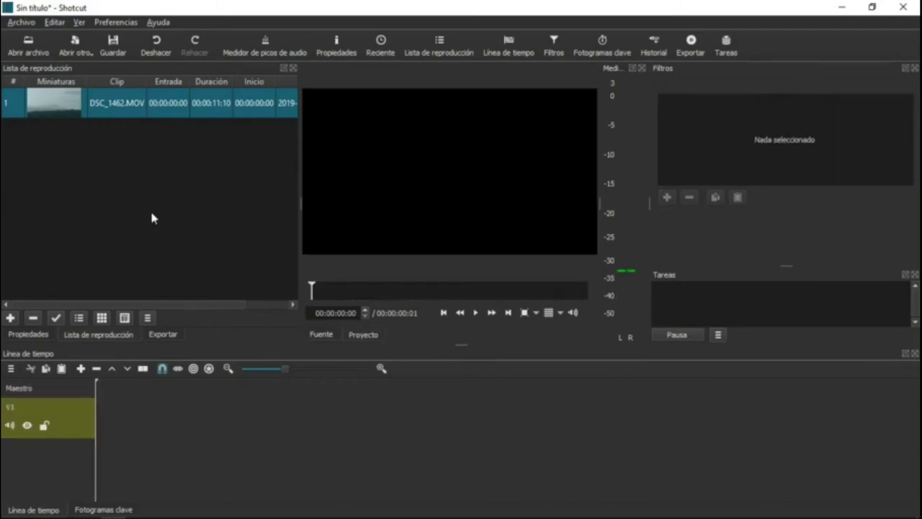
pyautogui.click(93, 181)
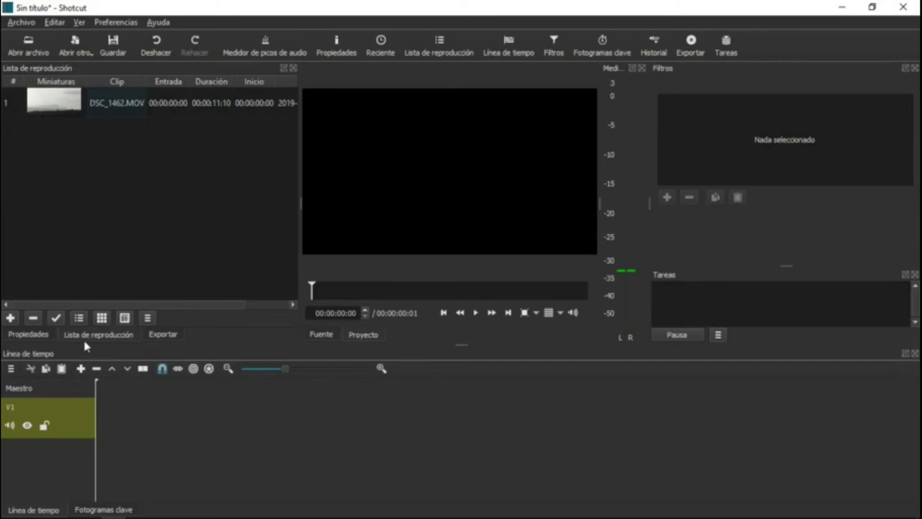
# Set the export source to the playlist (Lista de reproducción)
pyautogui.click(162, 335)
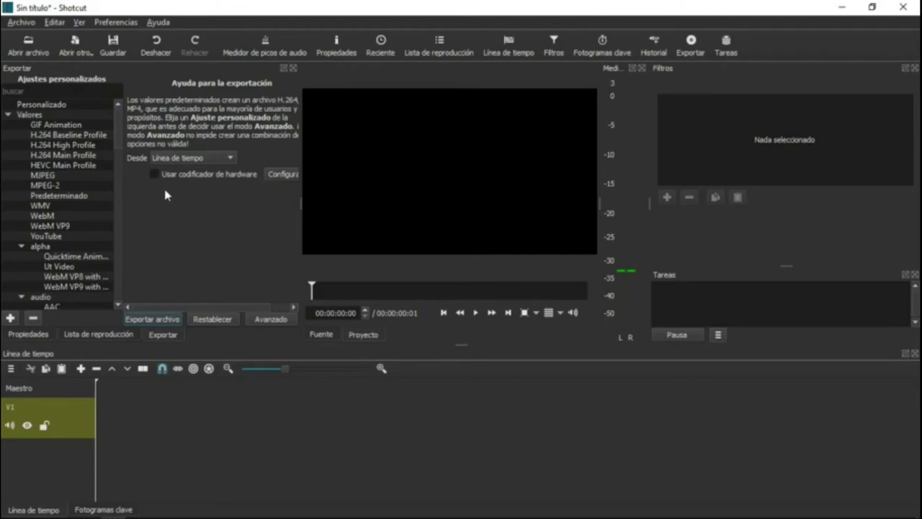
pyautogui.click(195, 163)
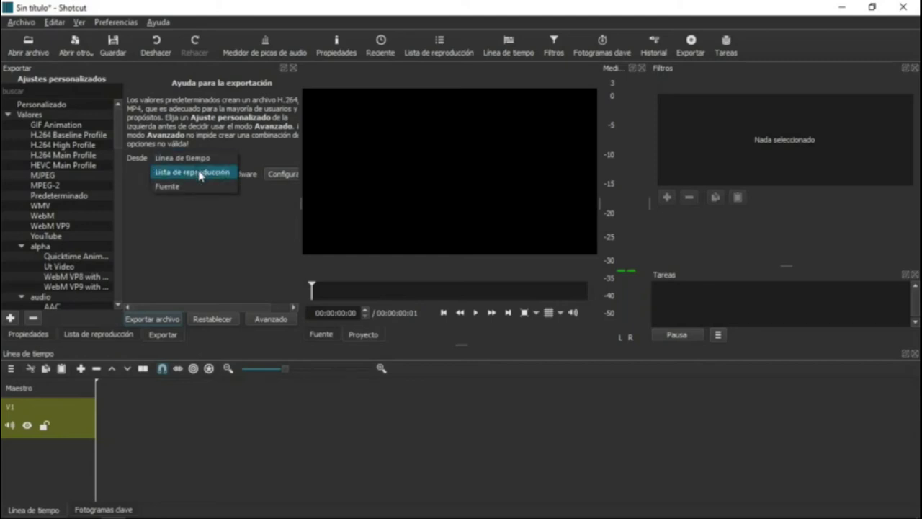
pyautogui.click(201, 176)
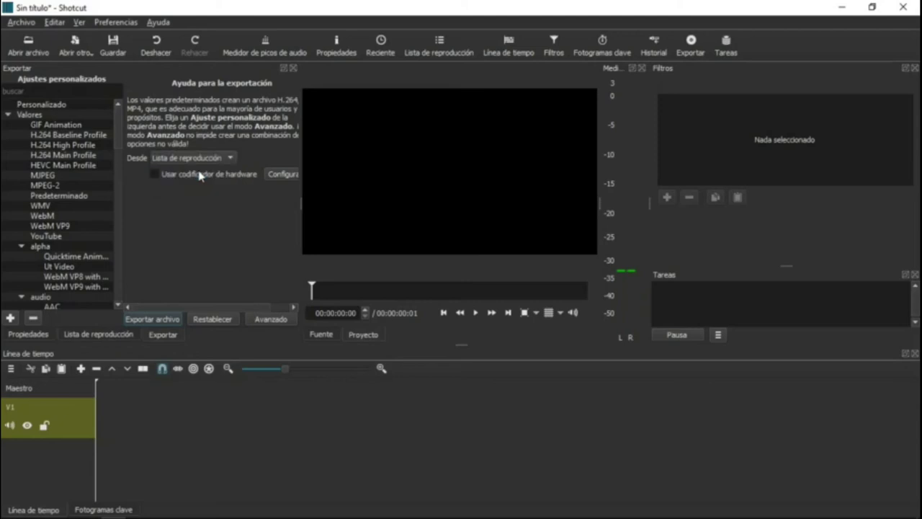
pyautogui.click(98, 336)
pyautogui.click(157, 335)
# Compare the H.264 High Profile and YouTube export presets and choose YouTube
pyautogui.click(48, 236)
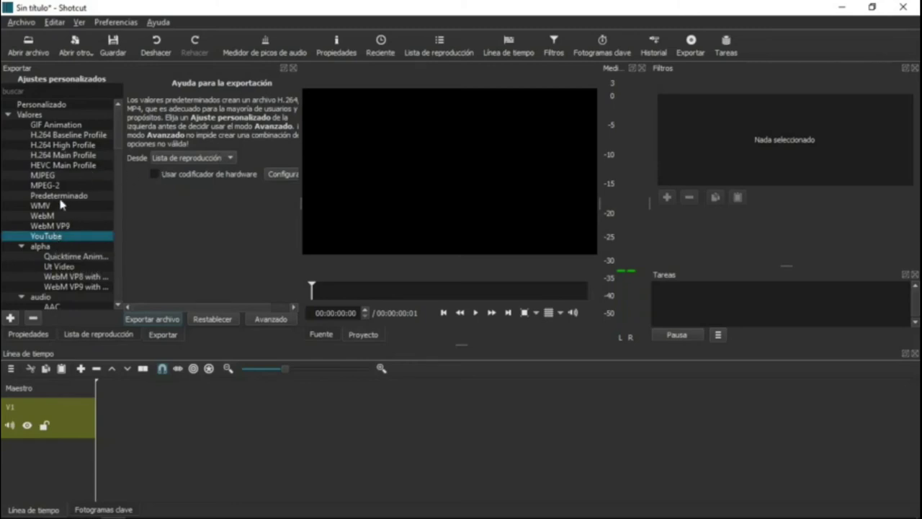
pyautogui.click(74, 147)
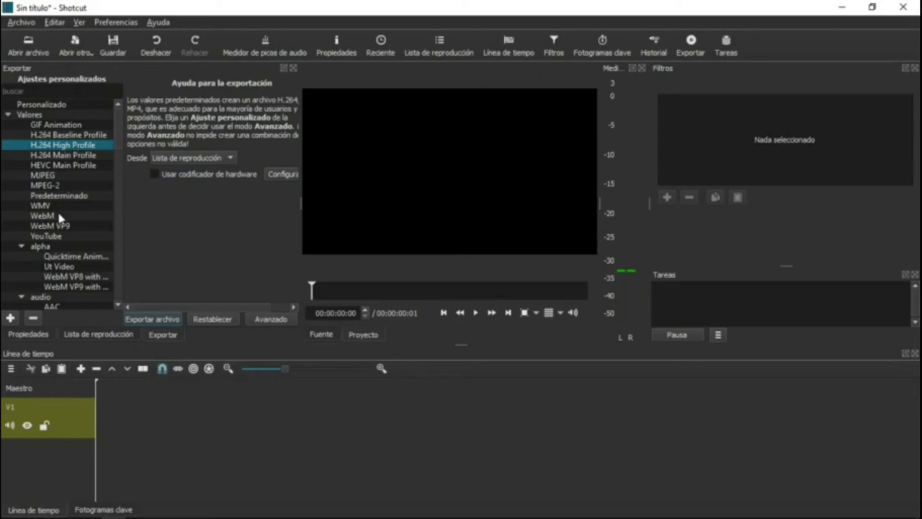
pyautogui.click(59, 240)
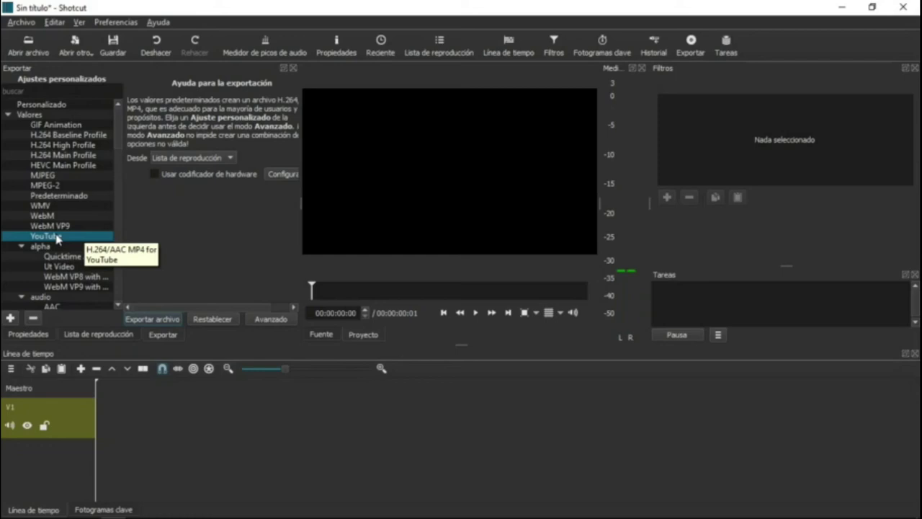
pyautogui.click(75, 144)
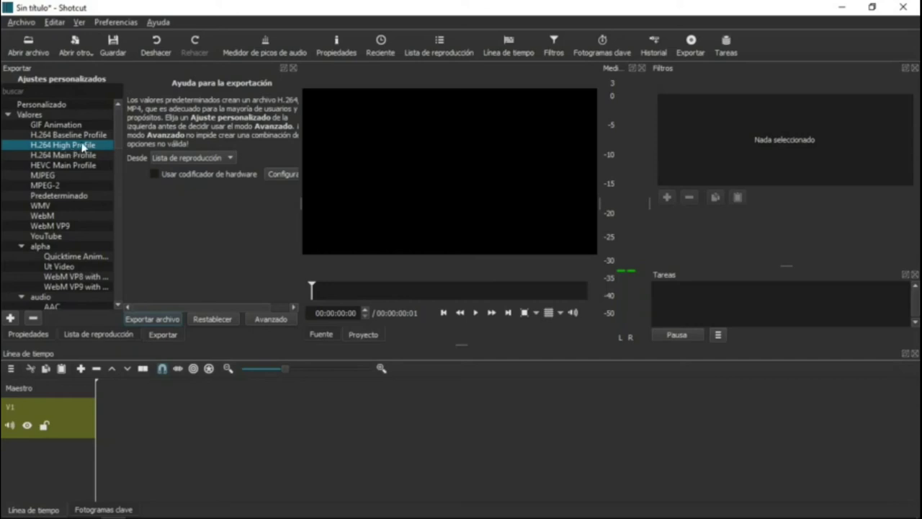
pyautogui.click(53, 237)
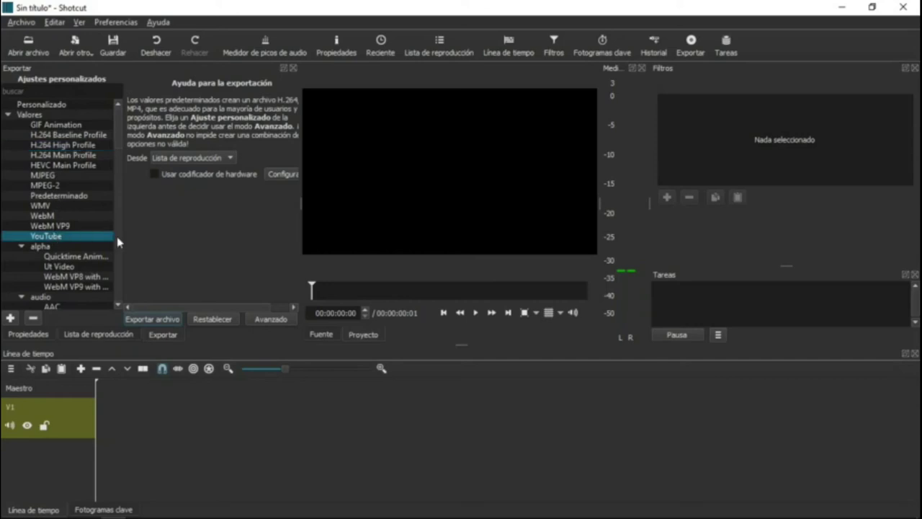
# Export the playlist to the desktop as an mp4 file named test
pyautogui.click(164, 319)
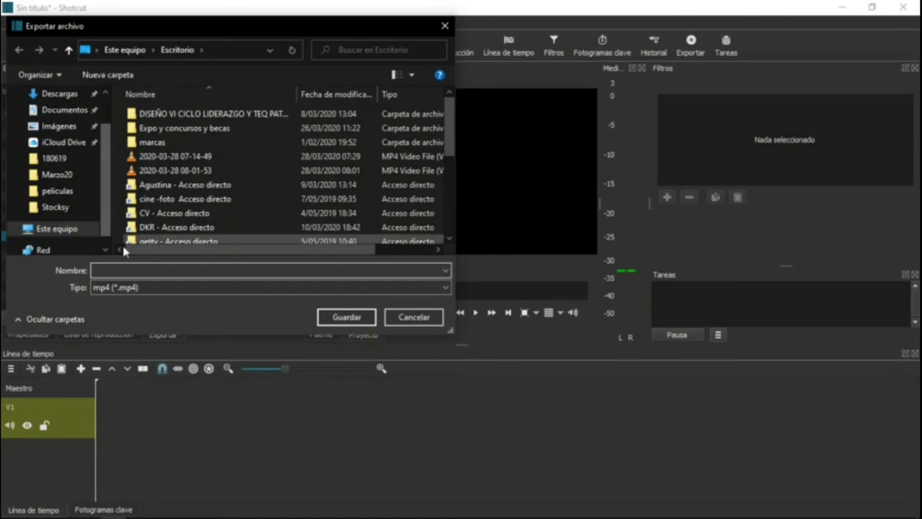
pyautogui.click(130, 270)
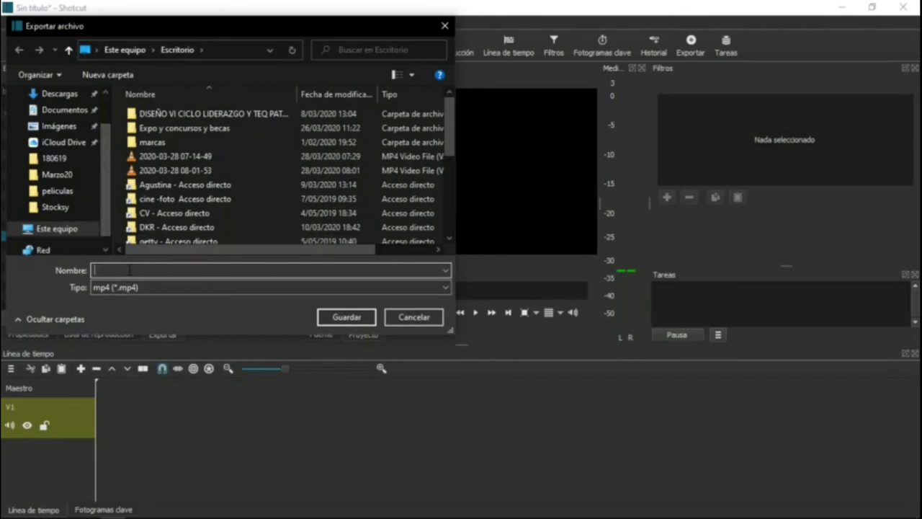
pyautogui.write('tets')
pyautogui.press('BackSpace')
pyautogui.press('BackSpace')
pyautogui.write('st')
pyautogui.click(351, 322)
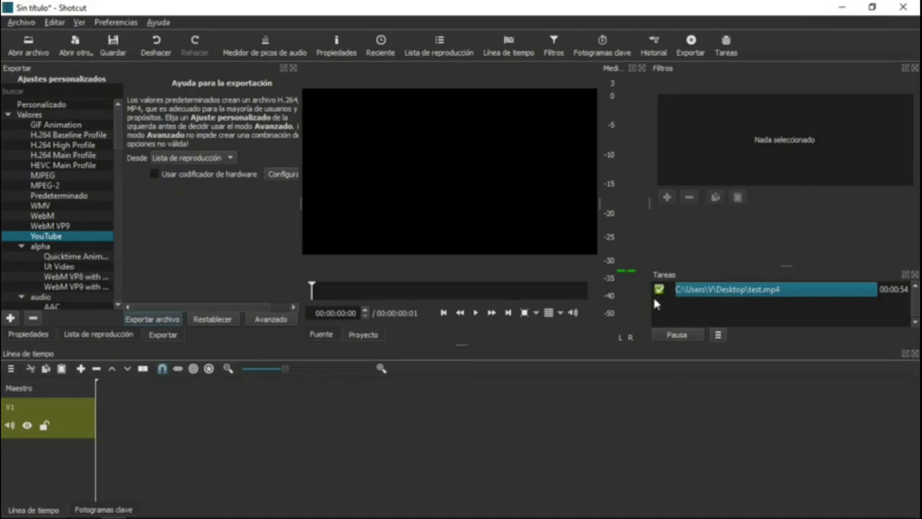
# Check the desktop for the exported test video, then return to Shotcut
pyautogui.click(841, 7)
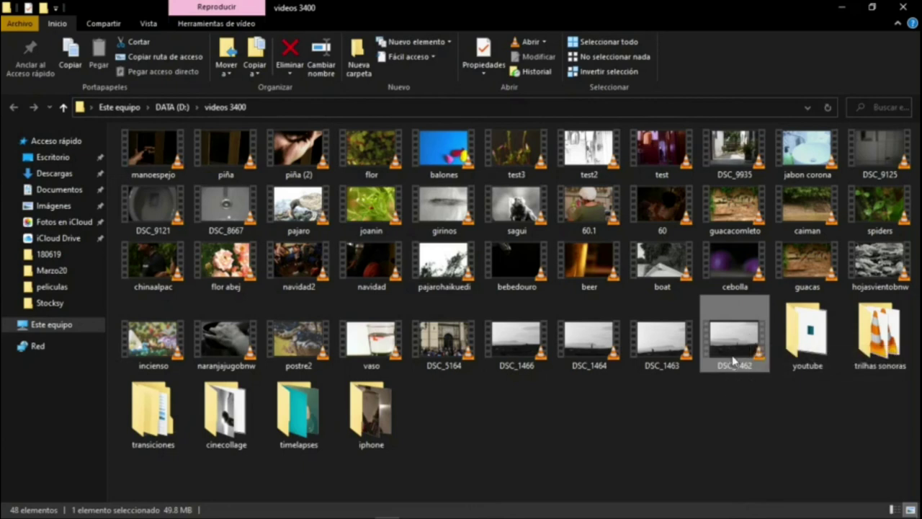
pyautogui.moveTo(734, 361)
pyautogui.click(841, 8)
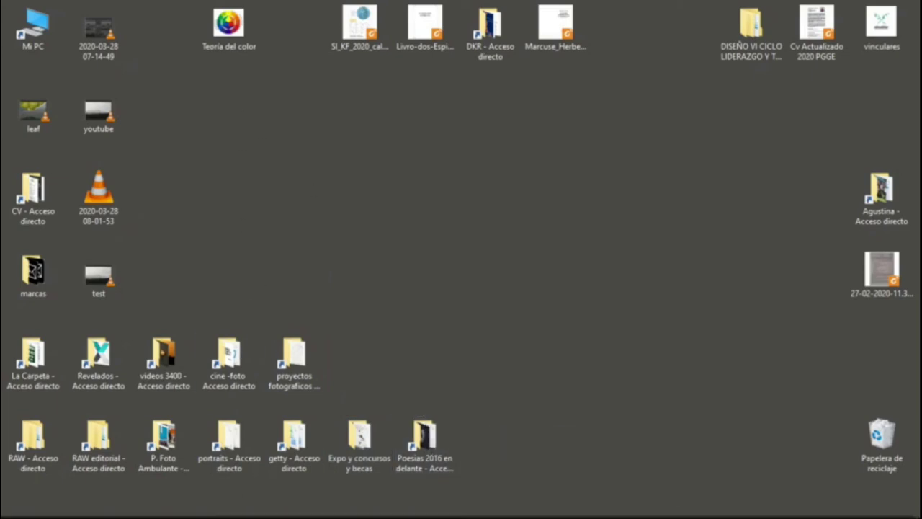
pyautogui.moveTo(226, 516)
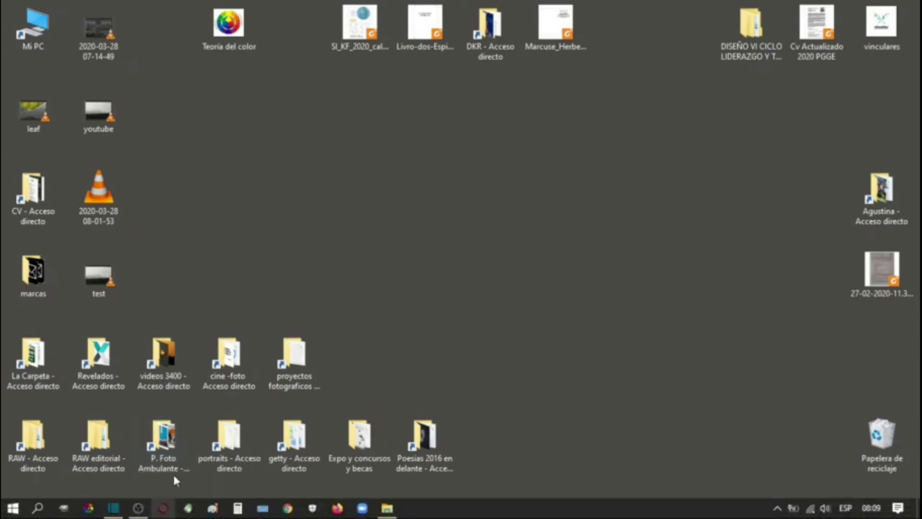
pyautogui.click(114, 509)
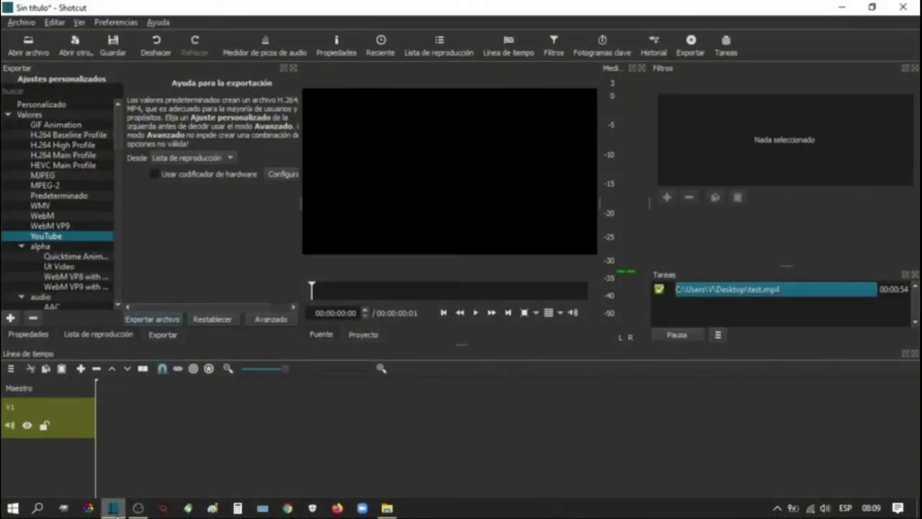